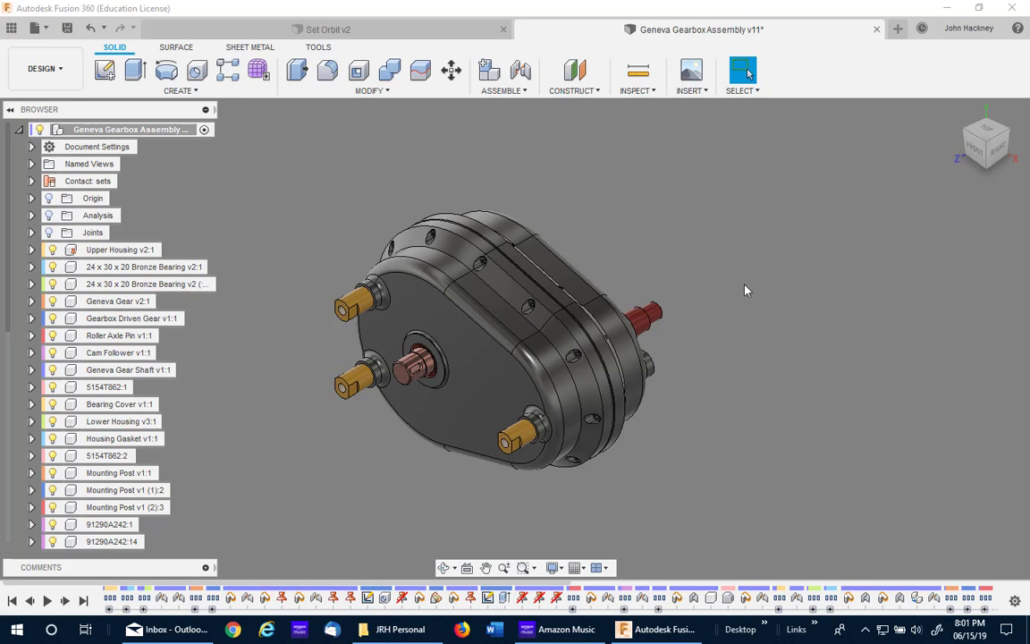
# Step: Confirm Inventor as the pan, zoom and orbit shortcut scheme in General preferences
pyautogui.click(964, 29)
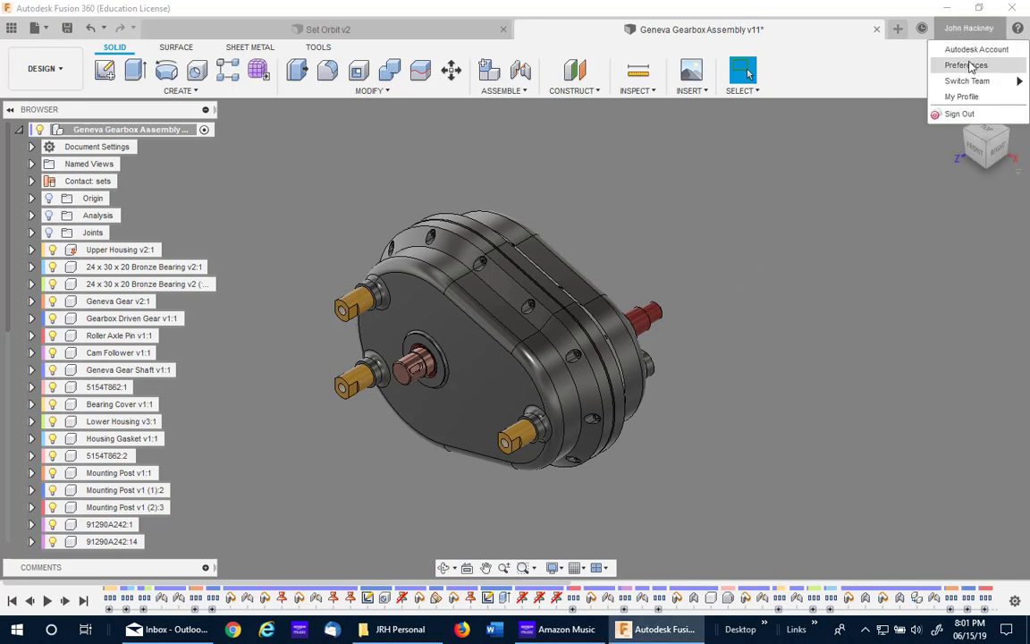
pyautogui.click(970, 66)
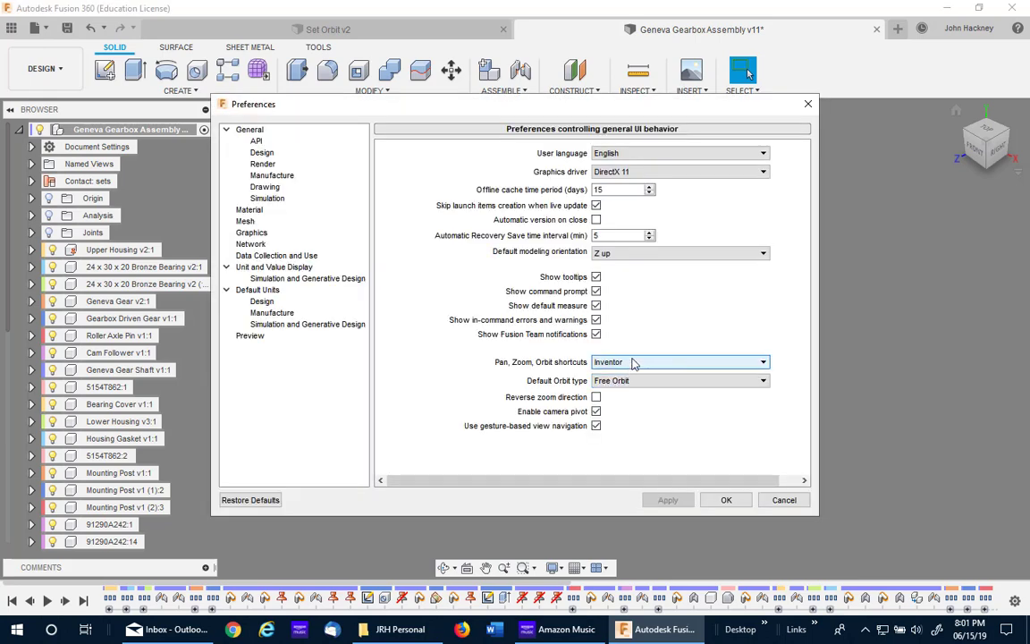
pyautogui.click(726, 500)
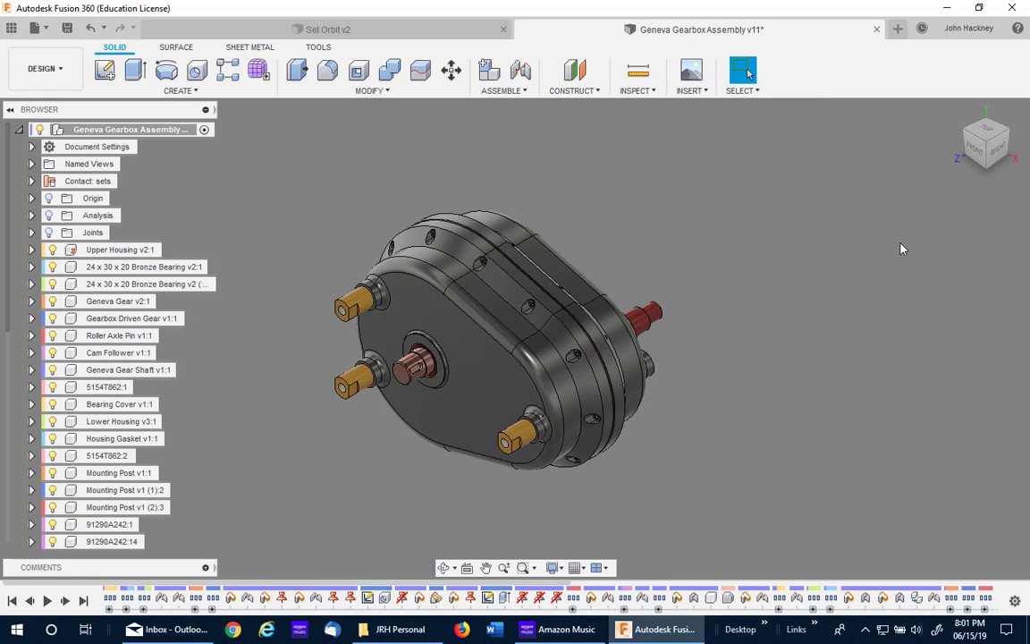
pyautogui.moveTo(973, 163); pyautogui.dragTo(974, 163)
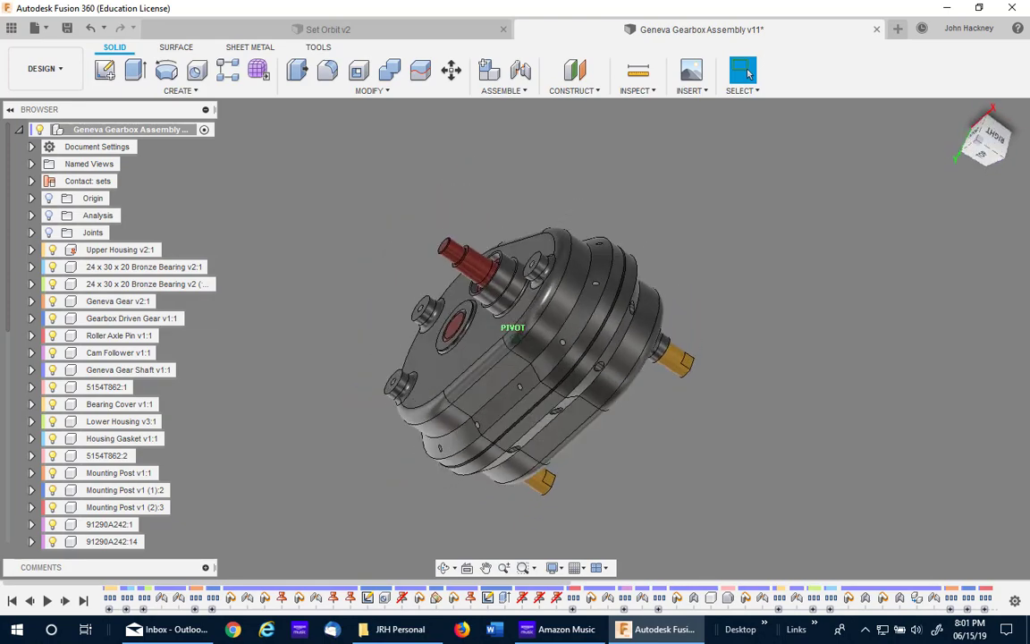
pyautogui.click(956, 112)
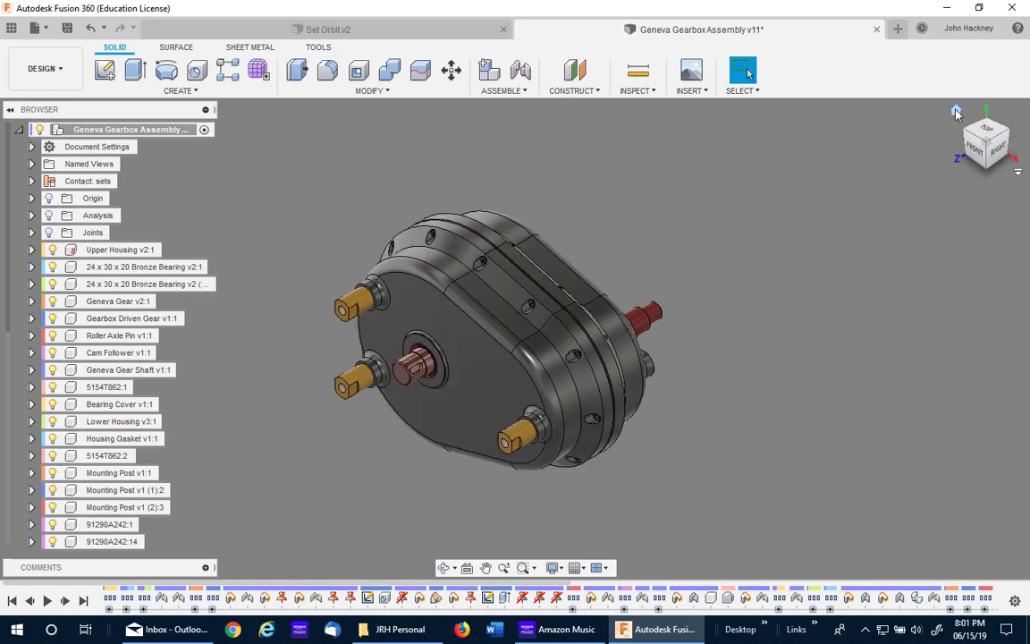
# Step: With Orbit, rotate the gearbox to its back side, then a side view, then looking down from above
pyautogui.click(442, 568)
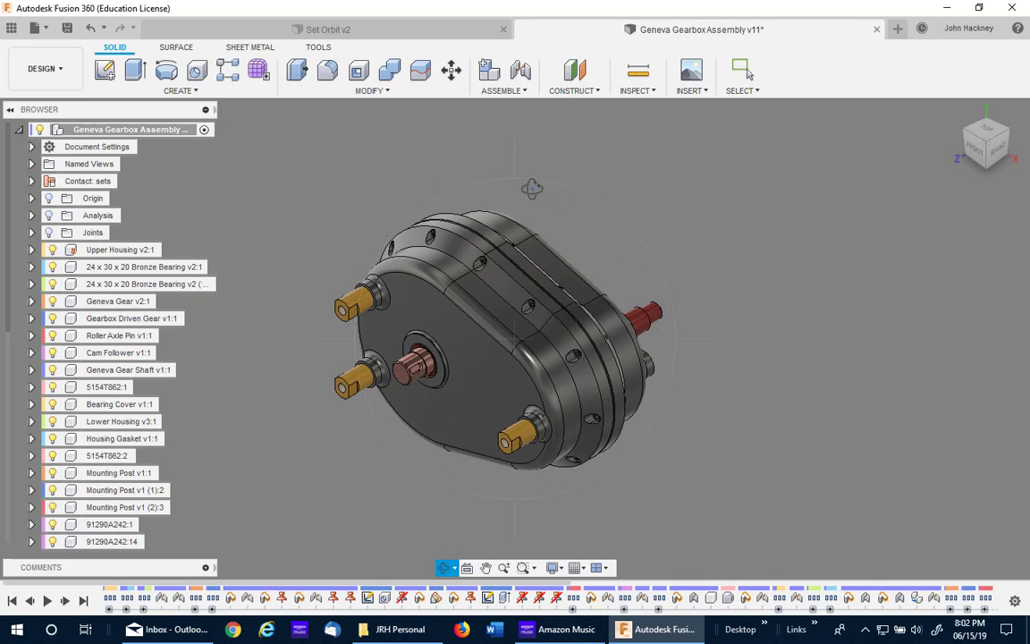
pyautogui.moveTo(496, 223); pyautogui.dragTo(602, 247)
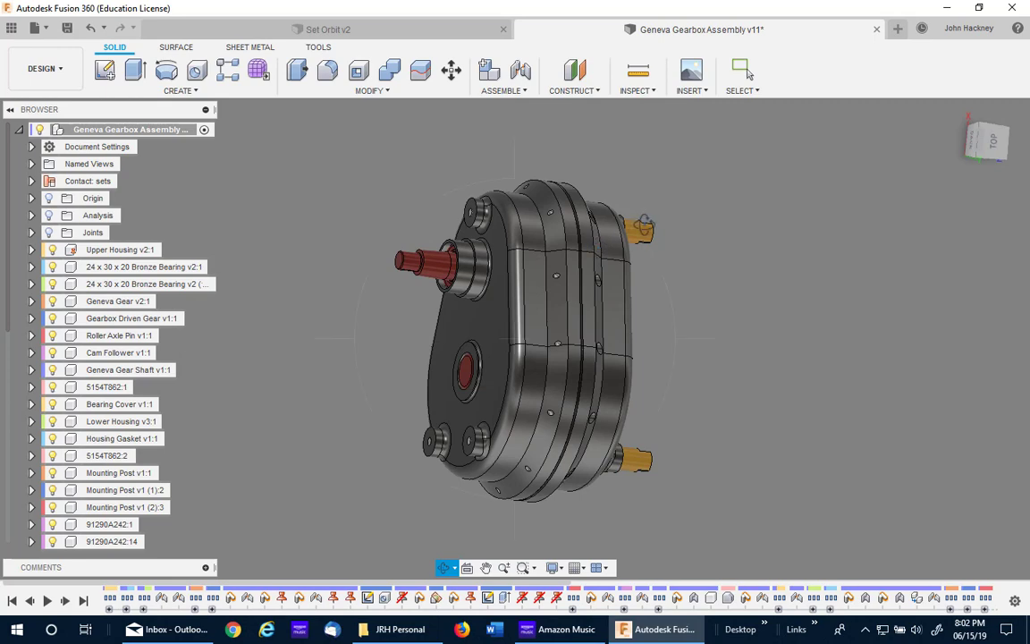
pyautogui.moveTo(644, 225); pyautogui.dragTo(432, 222)
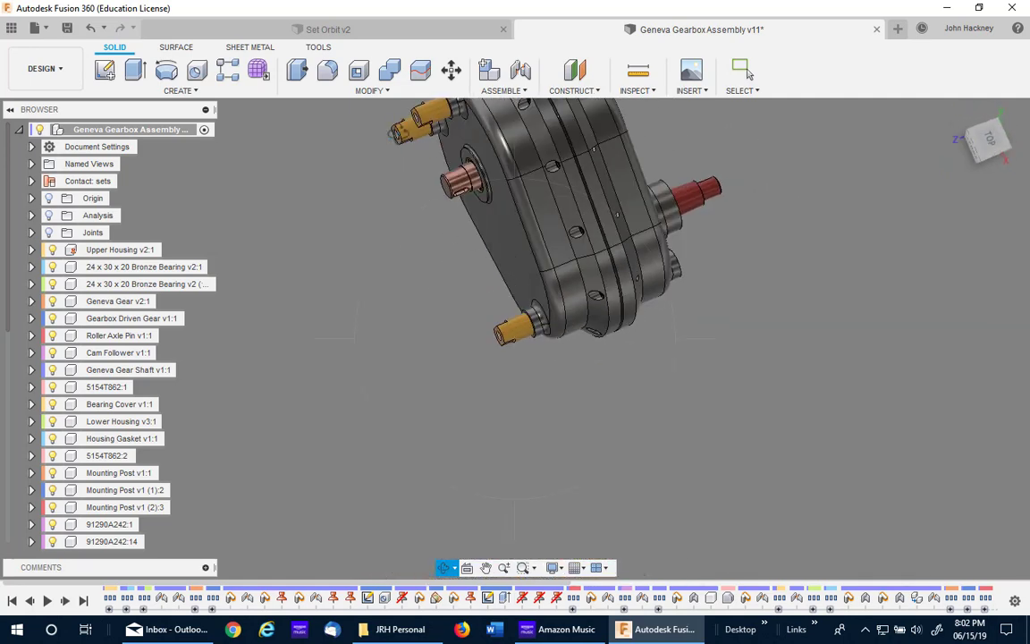
pyautogui.moveTo(395, 131); pyautogui.dragTo(439, 215)
pyautogui.moveTo(531, 349)
pyautogui.mouseDown()
pyautogui.moveTo(668, 315)
pyautogui.moveTo(560, 376)
pyautogui.moveTo(540, 365)
pyautogui.mouseUp()
pyautogui.moveTo(490, 310)
pyautogui.mouseDown()
pyautogui.moveTo(462, 292)
pyautogui.moveTo(512, 315)
pyautogui.moveTo(621, 251)
pyautogui.moveTo(625, 351)
pyautogui.moveTo(554, 348)
pyautogui.moveTo(476, 313)
pyautogui.mouseUp()
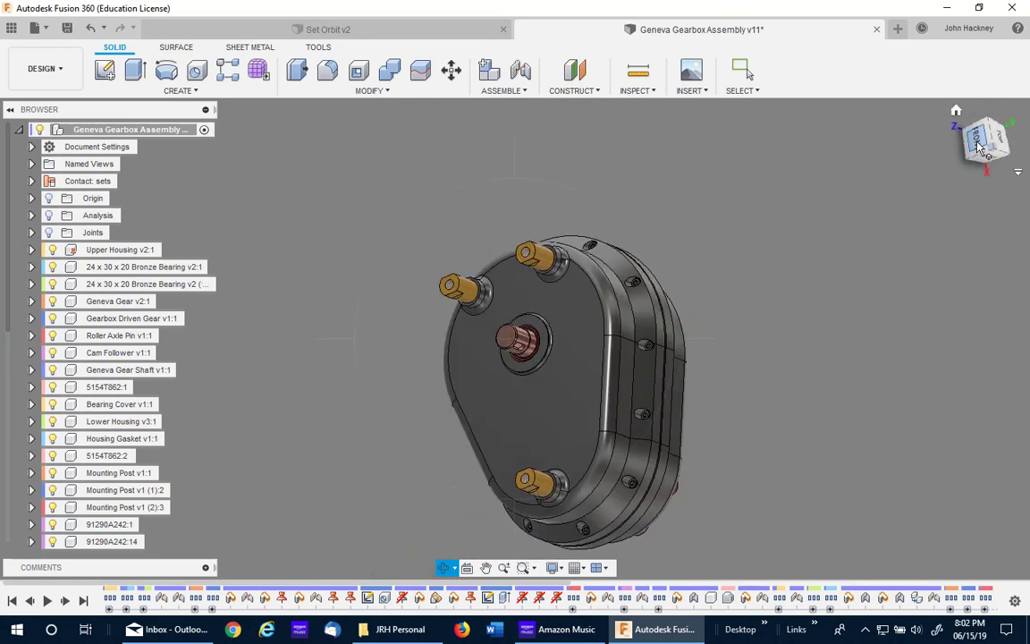
# Step: Snap to the ViewCube FRONT view, tumble to see the cover's inside, and recentre the gearbox
pyautogui.click(976, 138)
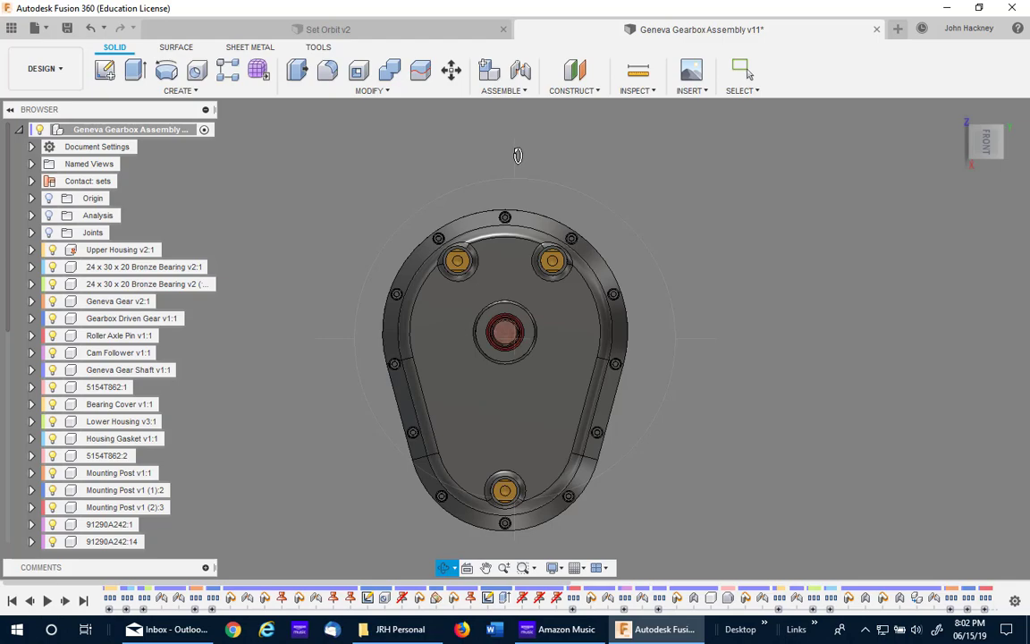
pyautogui.moveTo(516, 155); pyautogui.dragTo(524, 368)
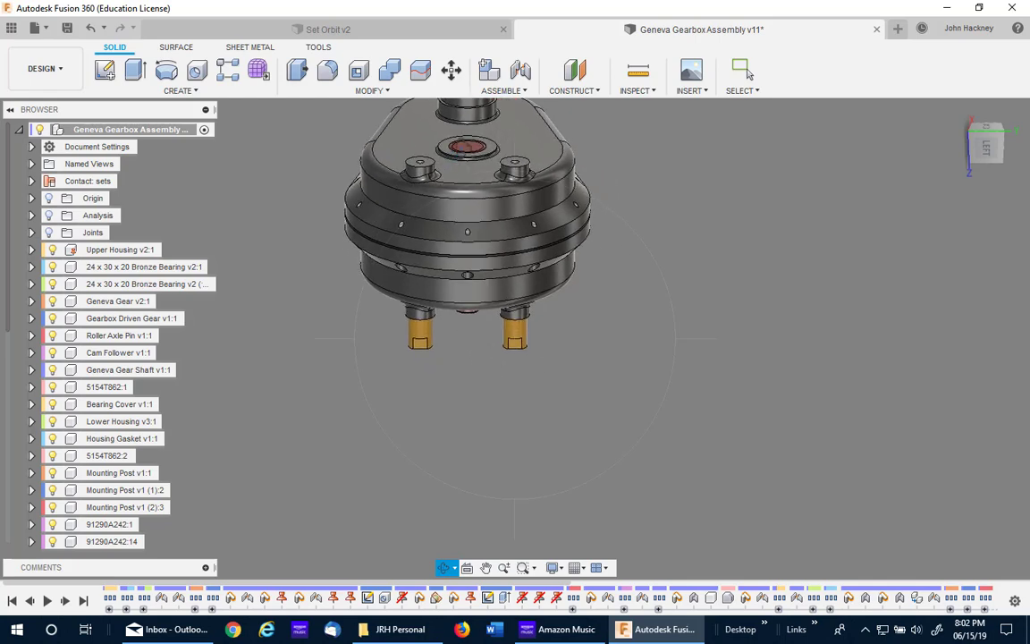
pyautogui.click(466, 146)
# Step: Orbit the gearbox through bottom, front and side views to an angled top view
pyautogui.moveTo(518, 157); pyautogui.dragTo(552, 277)
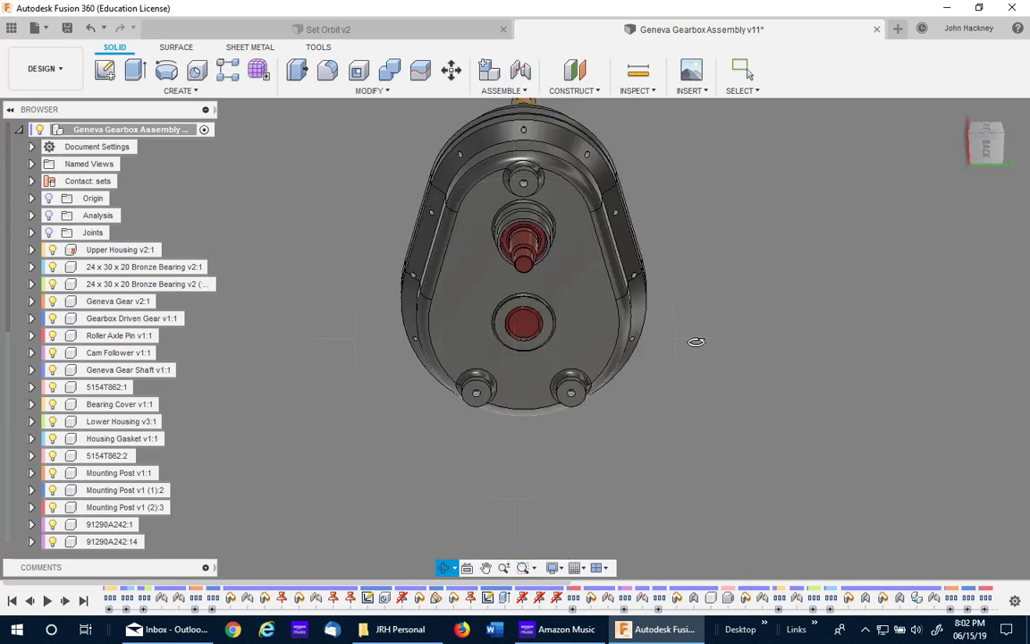
pyautogui.moveTo(695, 342); pyautogui.dragTo(587, 314)
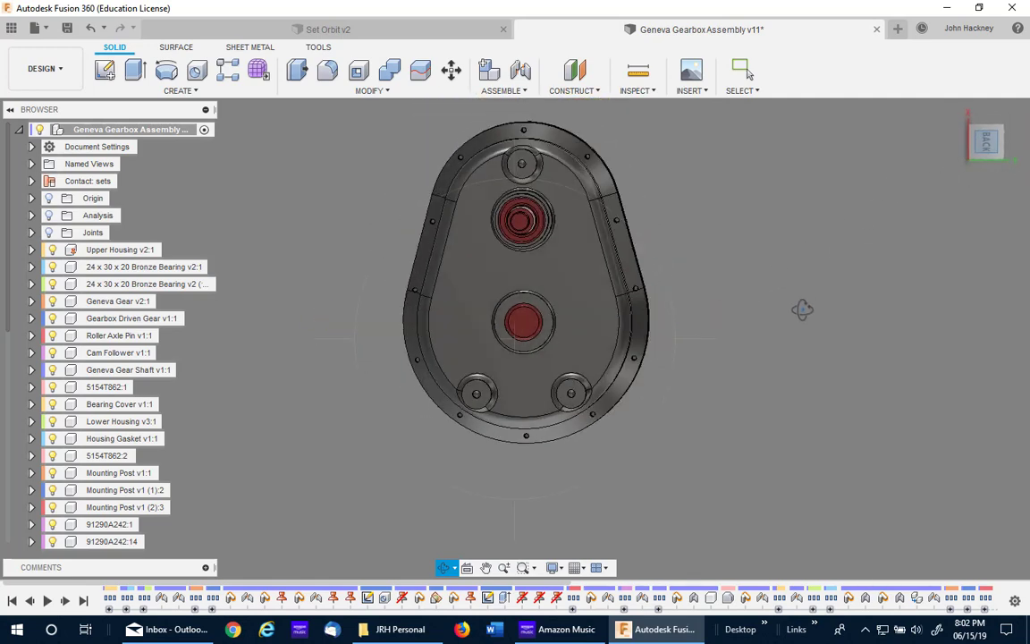
pyautogui.moveTo(693, 340); pyautogui.dragTo(489, 339)
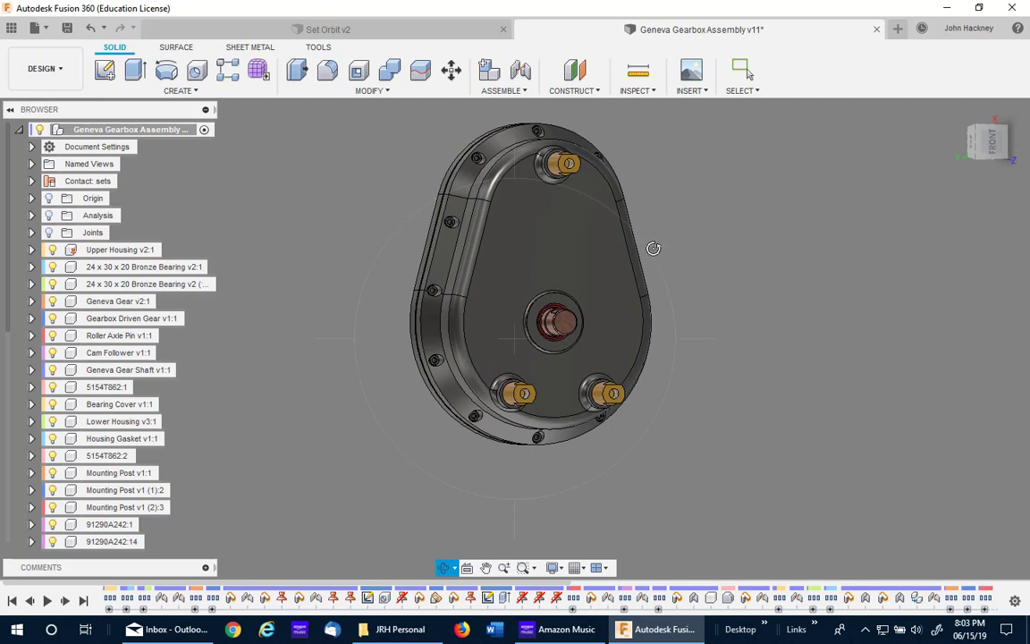
pyautogui.moveTo(653, 247); pyautogui.dragTo(562, 248)
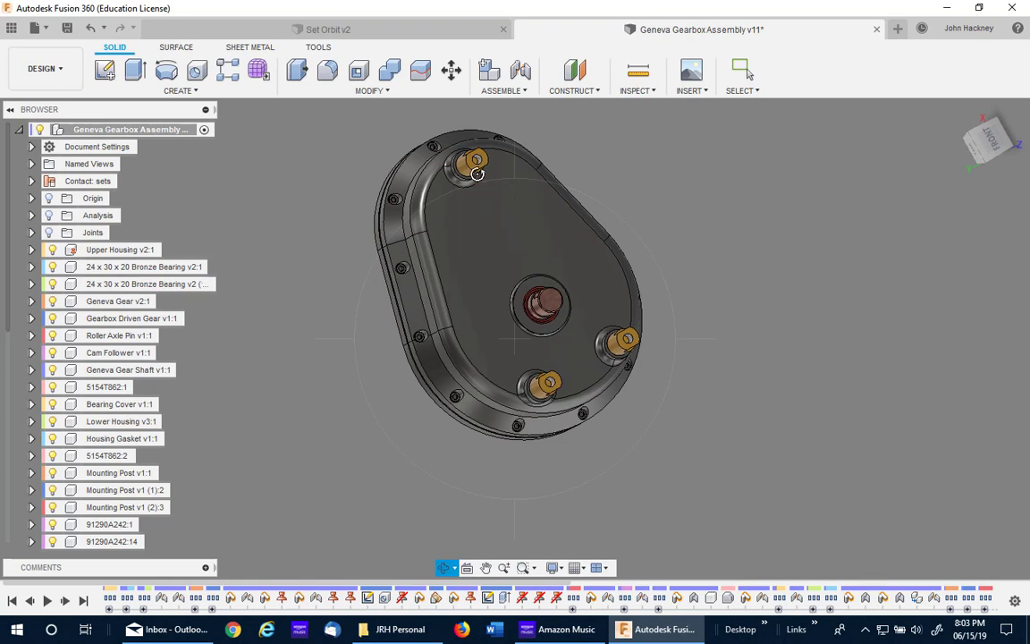
# Step: Zoom in on the brass post and orbit it to an upright close-up
pyautogui.moveTo(477, 173); pyautogui.dragTo(593, 306)
pyautogui.scroll(10, 514, 322)
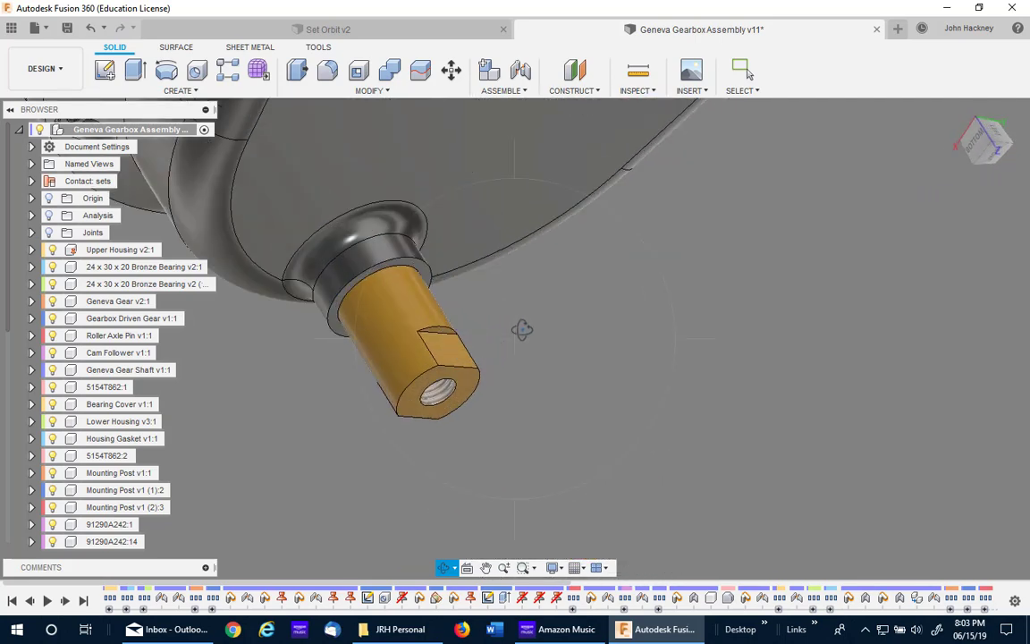
pyautogui.moveTo(438, 406); pyautogui.dragTo(645, 244)
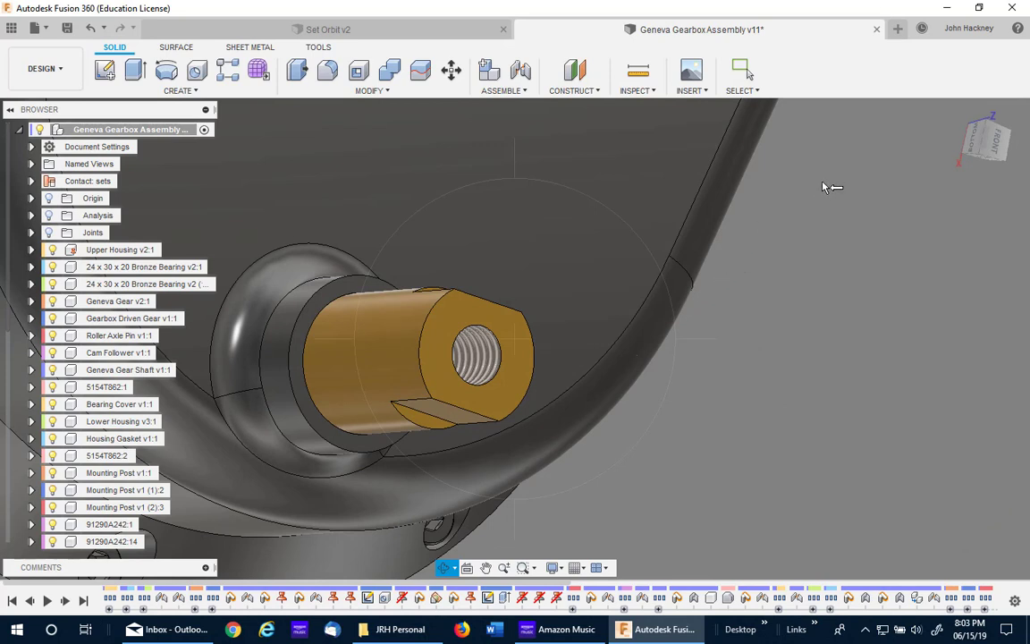
pyautogui.press('Escape')
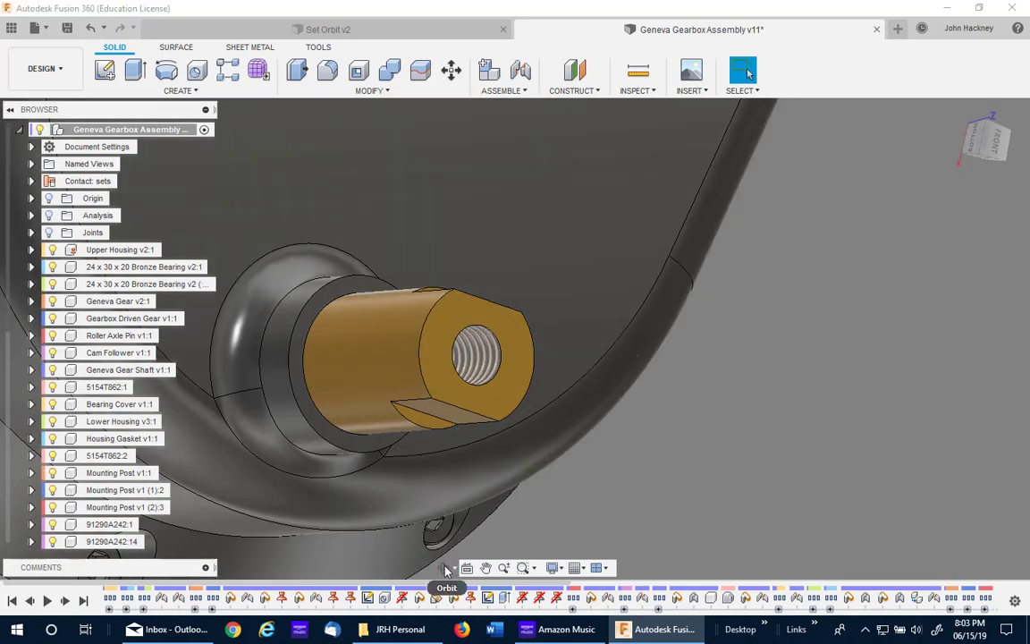
# Step: Orbit the close-up around the housing edge to bring the post's threaded hole into view
pyautogui.click(446, 569)
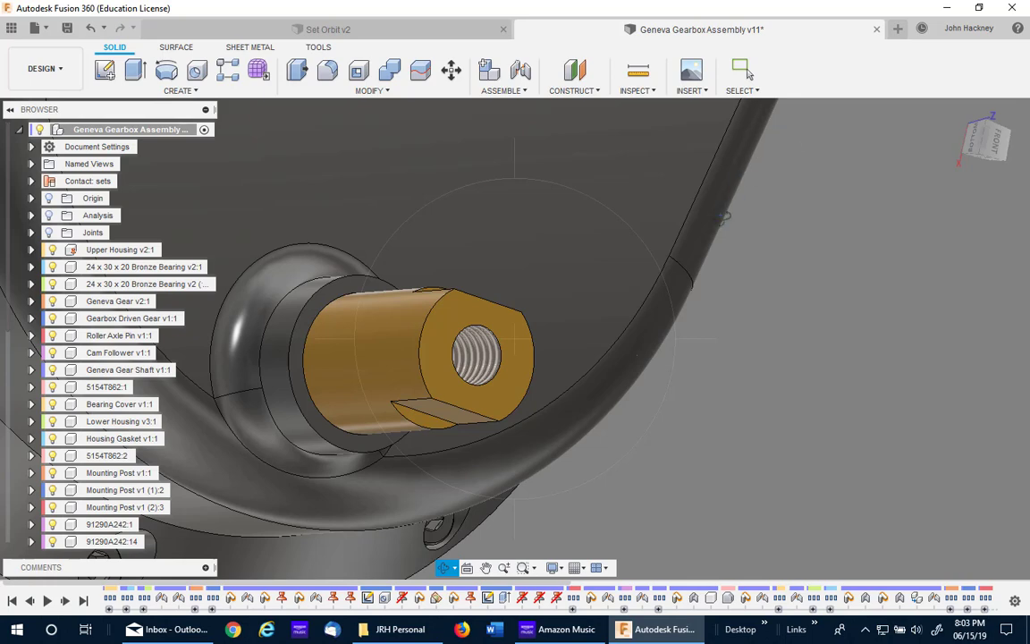
pyautogui.moveTo(724, 215); pyautogui.dragTo(585, 217)
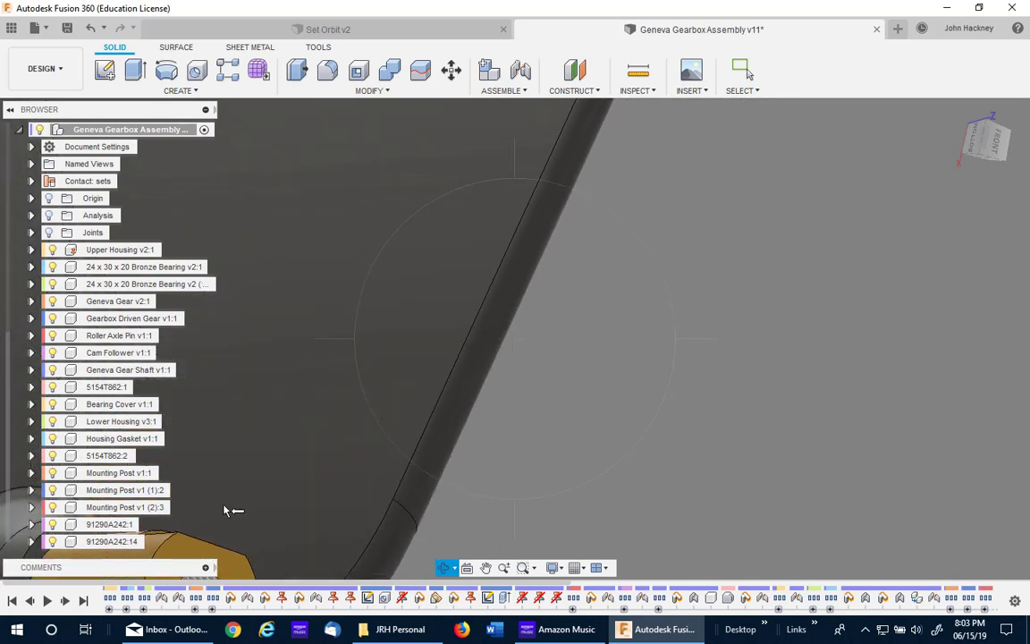
pyautogui.moveTo(350, 496); pyautogui.dragTo(363, 464)
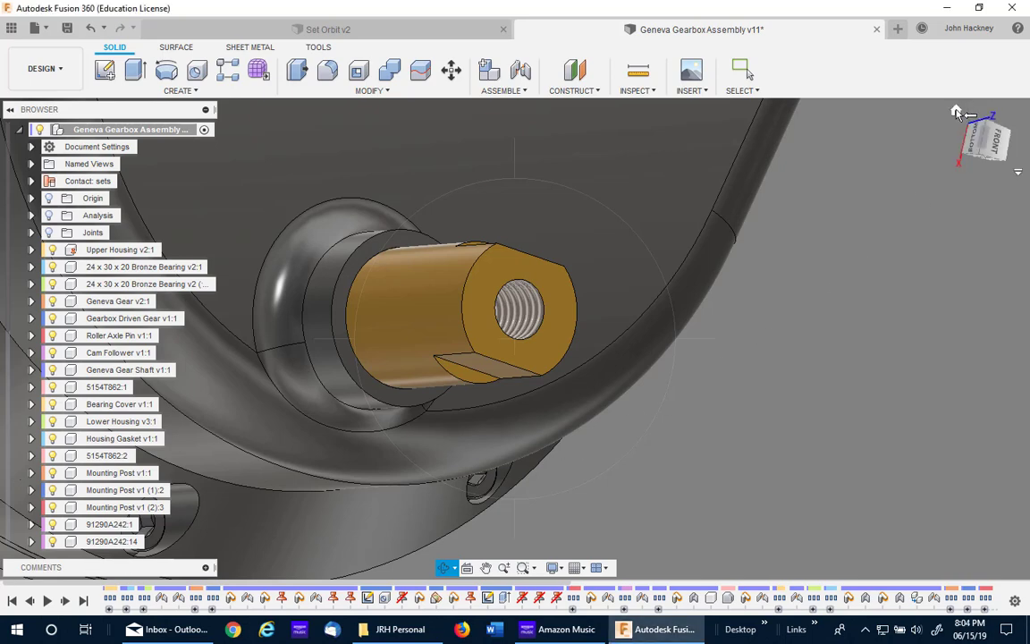
# Step: Return to the home view and set the gold shaft end as the orbit center
pyautogui.press('Escape')
pyautogui.click(957, 109)
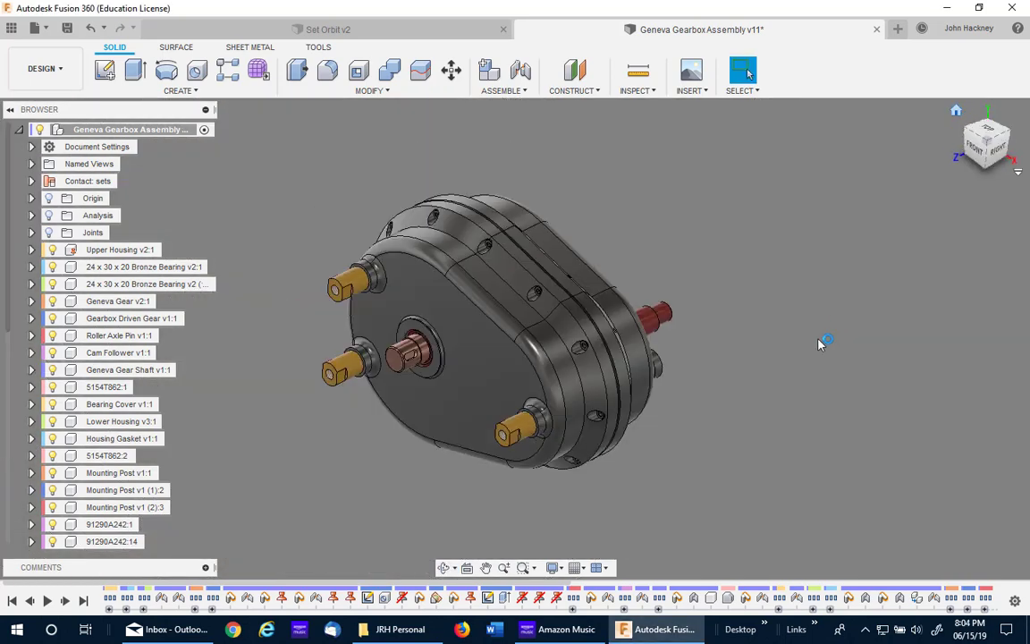
pyautogui.rightClick(740, 304)
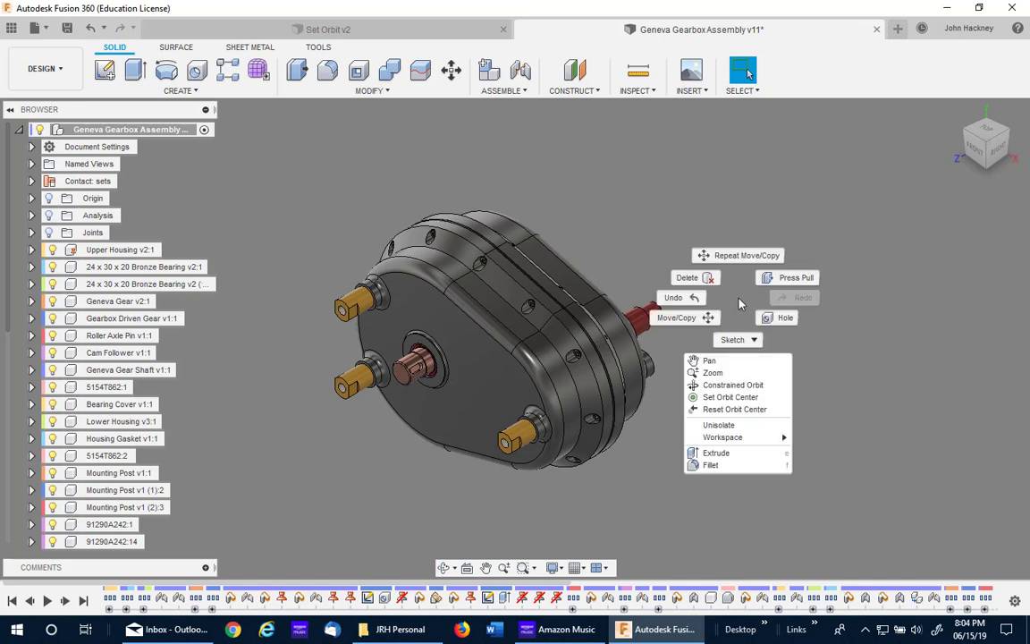
pyautogui.click(741, 398)
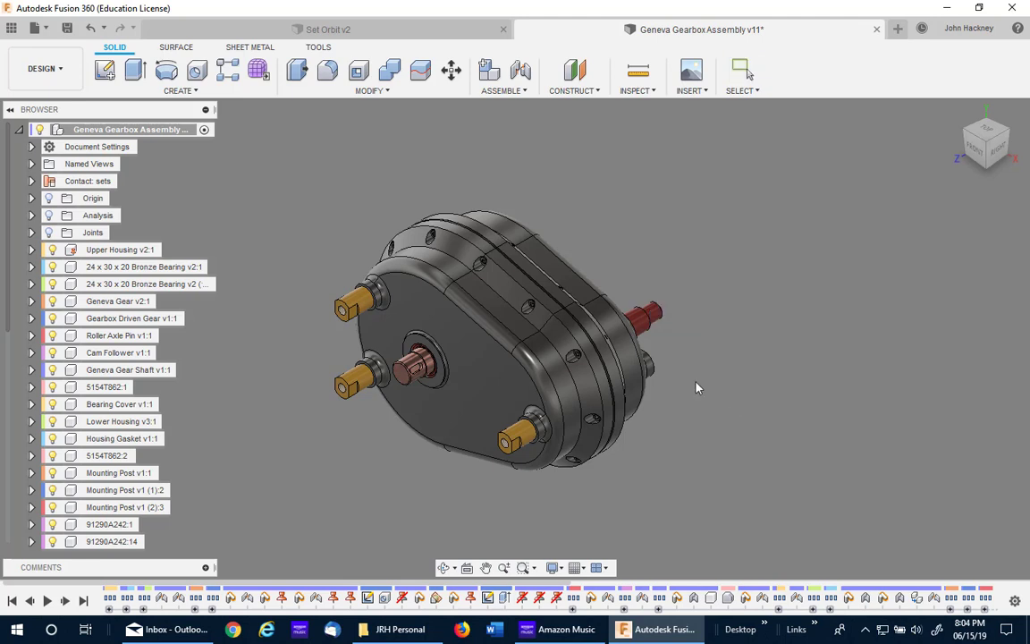
pyautogui.click(342, 313)
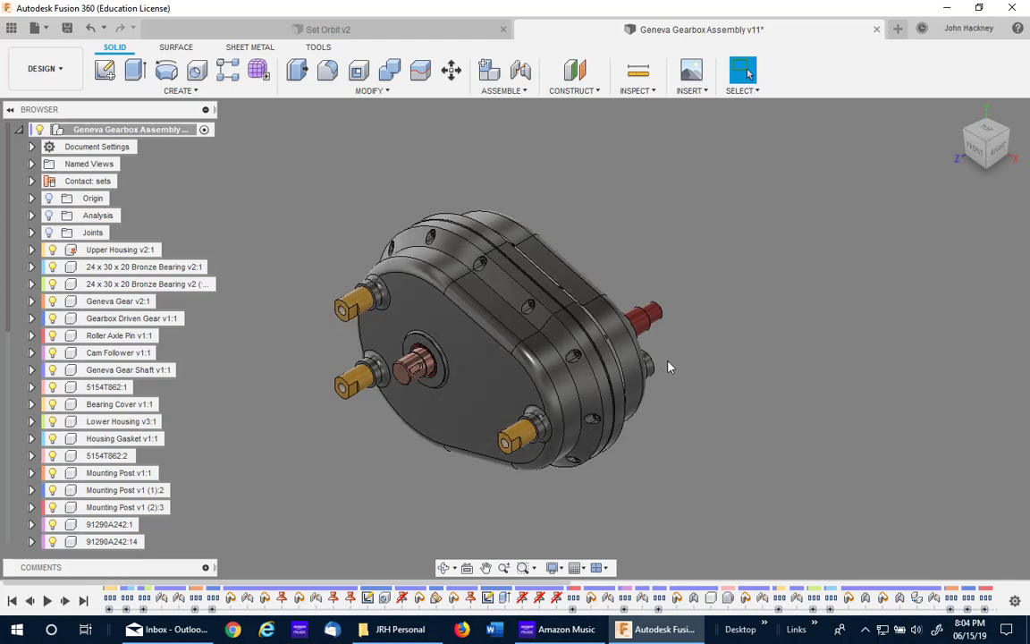
# Step: Orbit around the gold shaft end and zoom in close on the gold and copper shafts
pyautogui.keyDown('shift'); pyautogui.moveTo(719, 342); pyautogui.dragTo(501, 292, button='middle'); pyautogui.keyUp('shift')
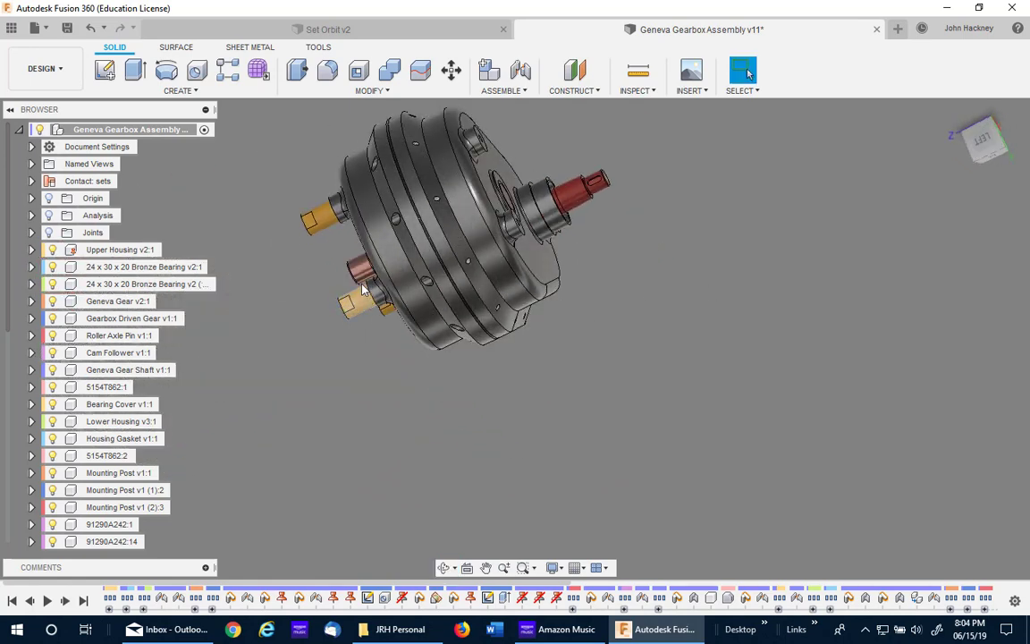
pyautogui.scroll(5, 349, 295)
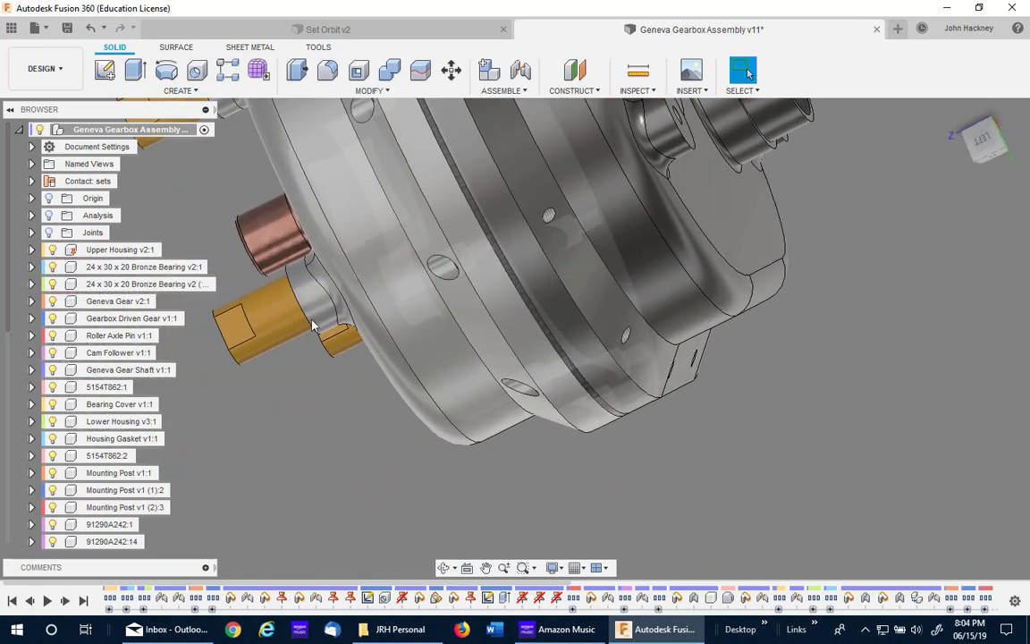
pyautogui.scroll(2, 311, 327)
pyautogui.moveTo(311, 328); pyautogui.dragTo(528, 416, button='middle')
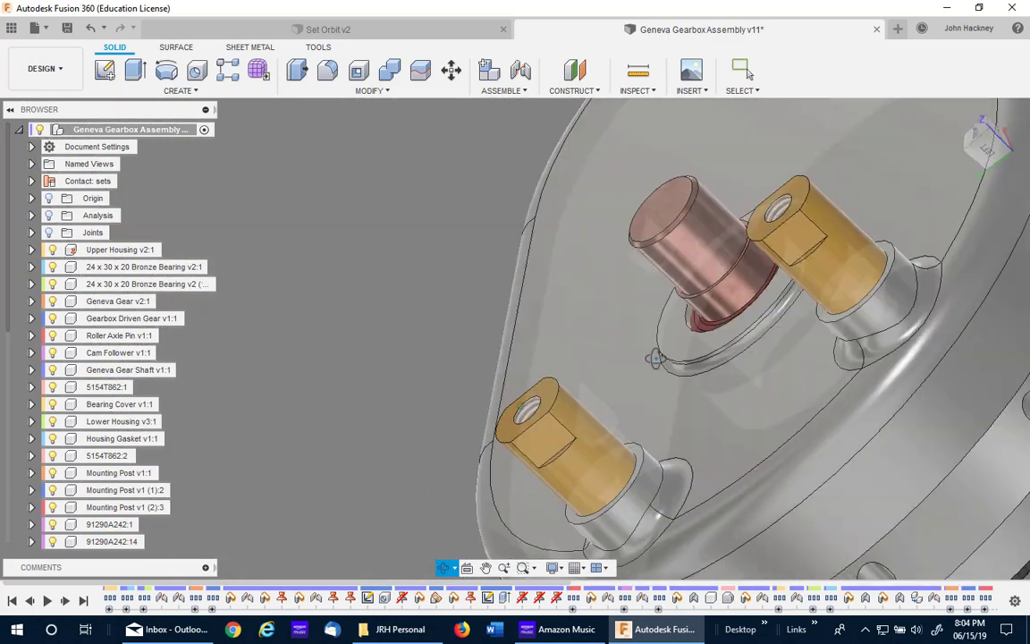
pyautogui.moveTo(652, 345); pyautogui.dragTo(662, 380)
pyautogui.press('Escape')
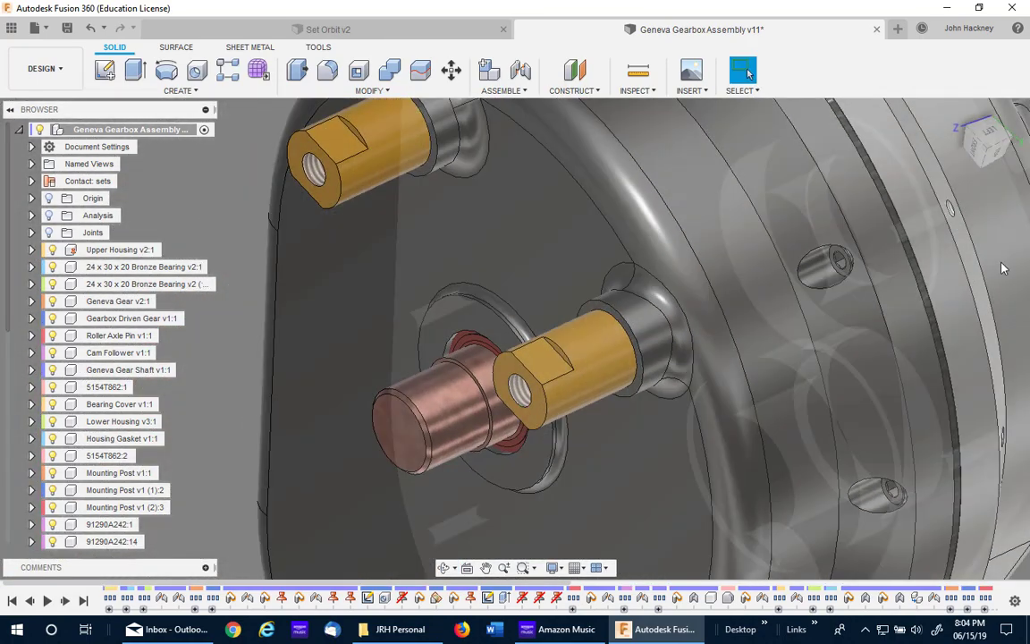
# Step: From the home view, reset the orbit center and orbit the gearbox through several orientations
pyautogui.click(955, 111)
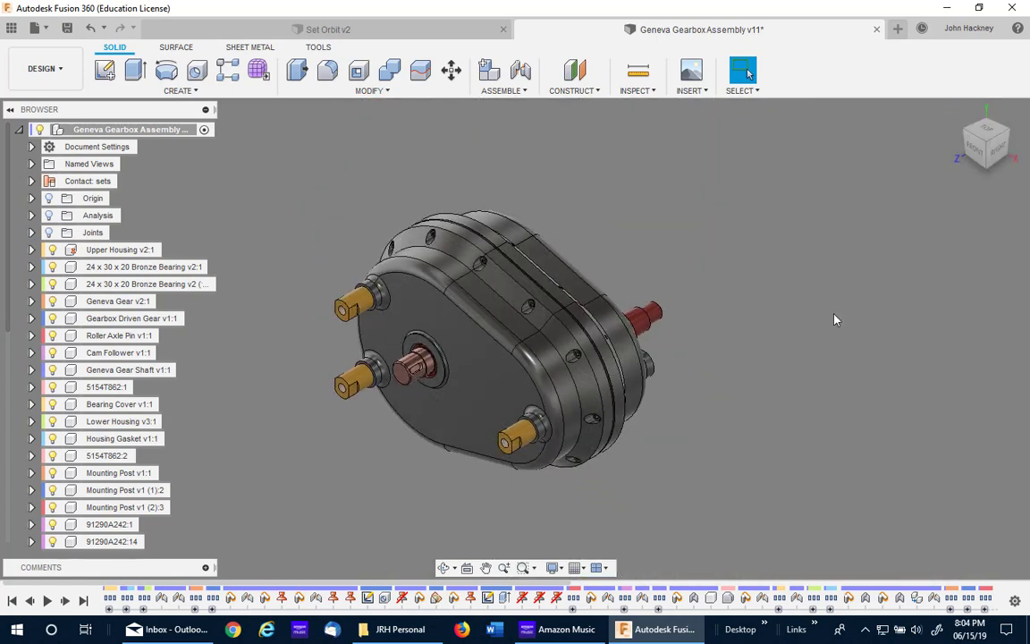
pyautogui.rightClick(834, 317)
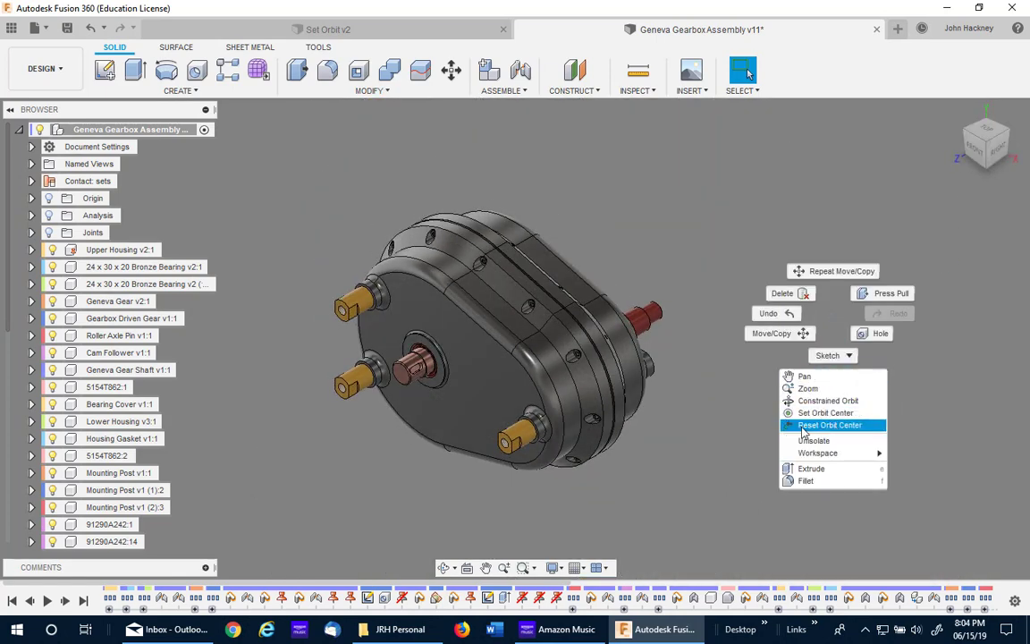
pyautogui.click(837, 426)
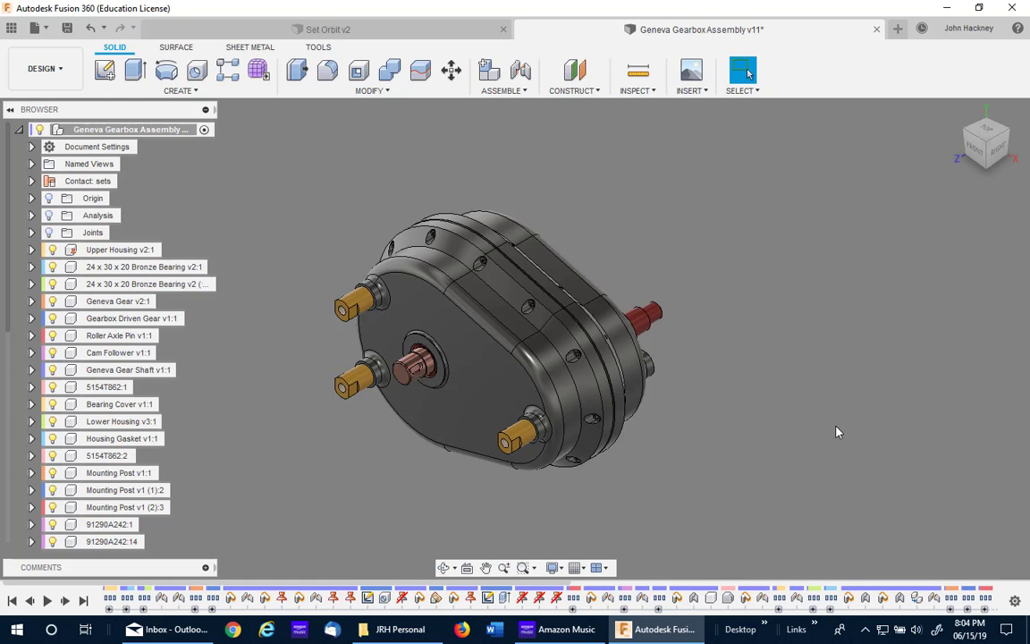
pyautogui.keyDown('shift'); pyautogui.moveTo(820, 400); pyautogui.dragTo(881, 352, button='middle'); pyautogui.keyUp('shift')
pyautogui.click(744, 72)
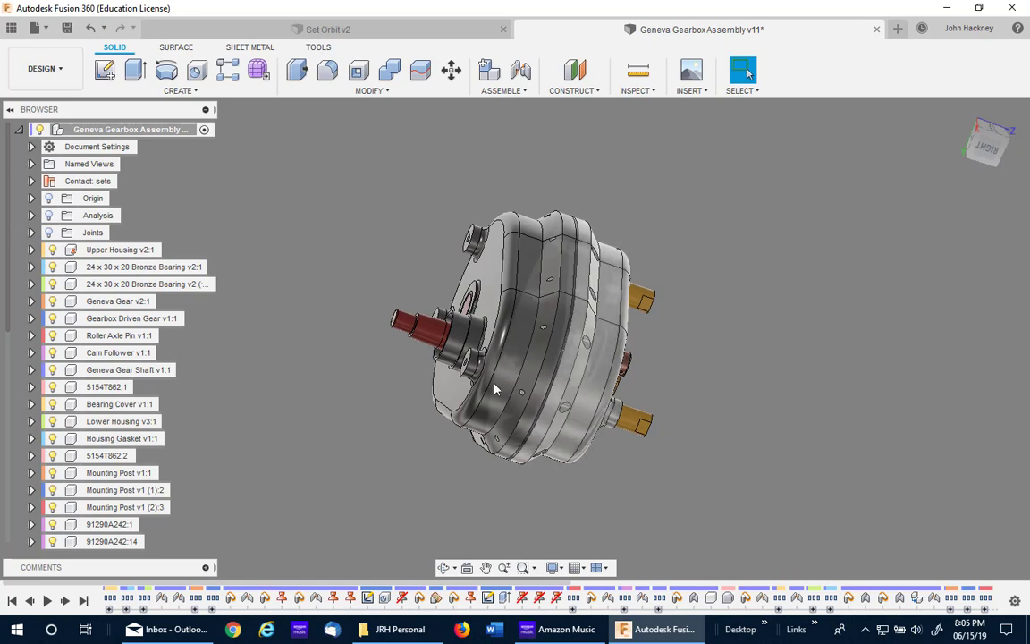
# Step: Set the red shaft end as the orbit center and orbit around it
pyautogui.rightClick(360, 336)
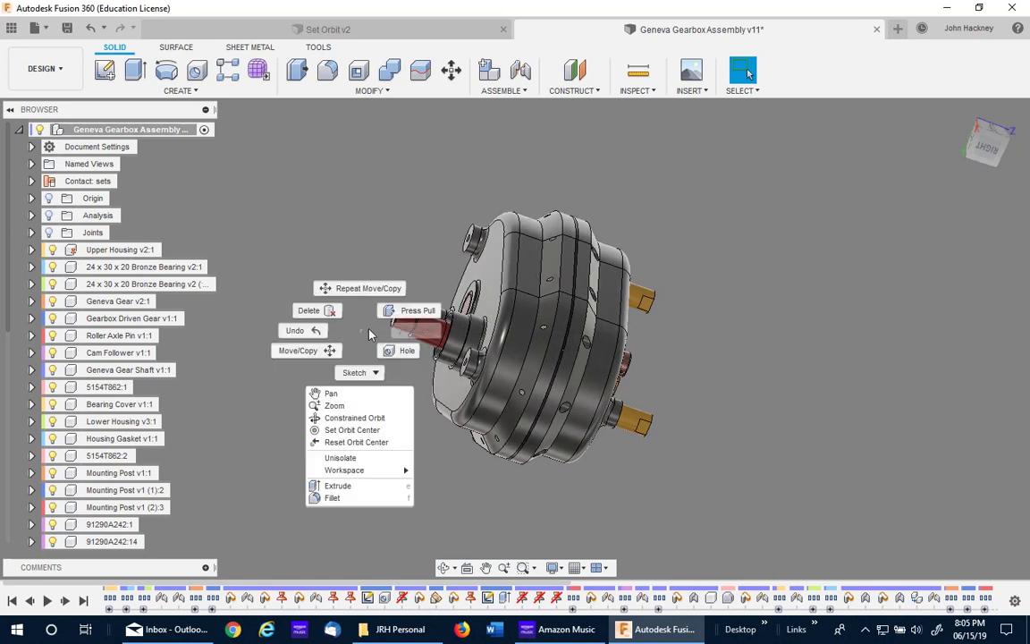
pyautogui.click(360, 432)
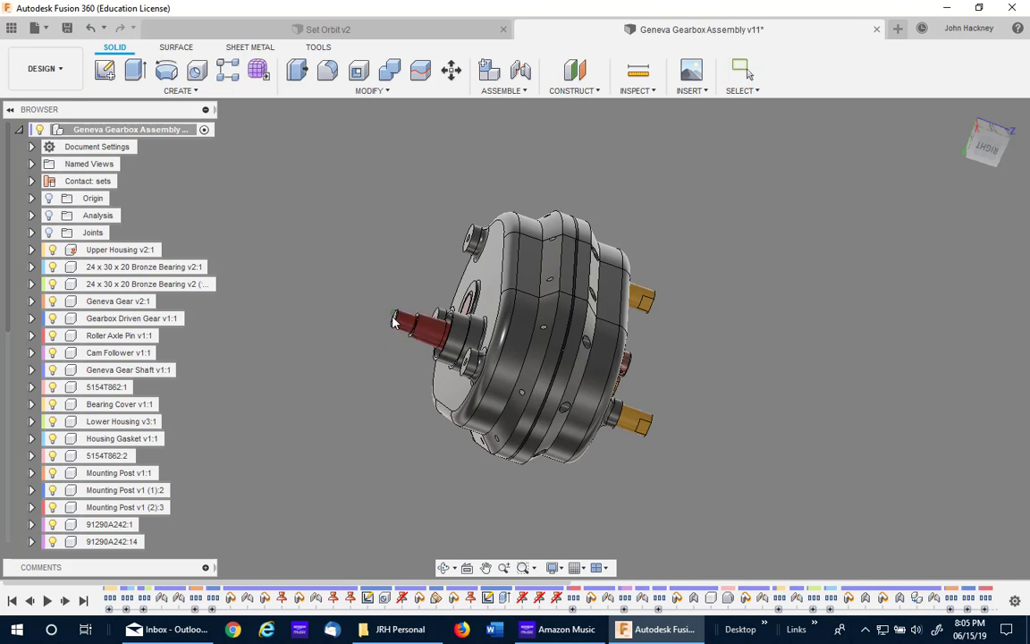
pyautogui.click(394, 323)
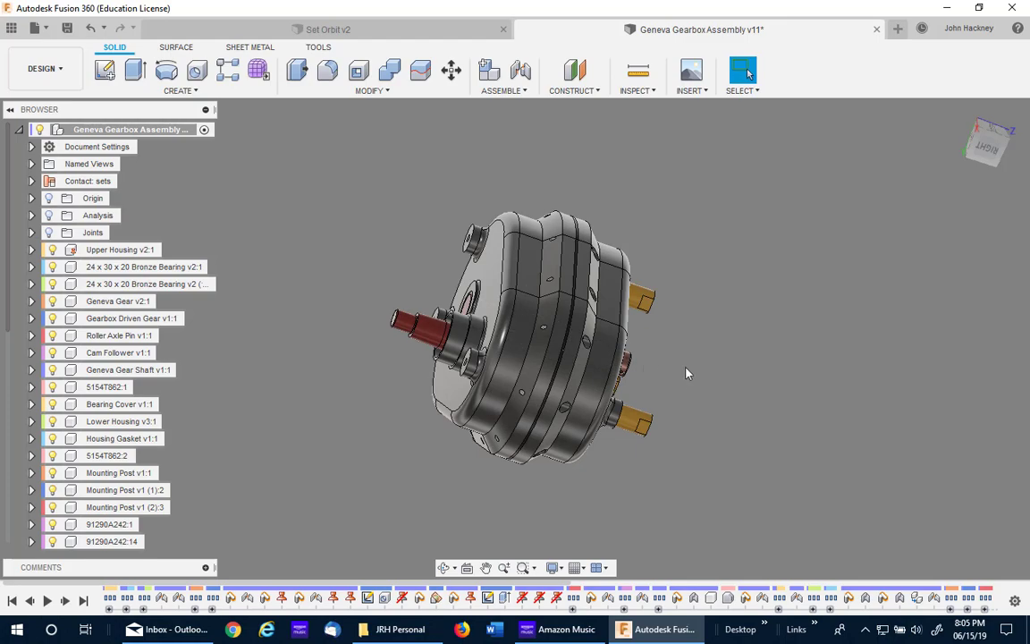
pyautogui.keyDown('shift'); pyautogui.moveTo(685, 373); pyautogui.dragTo(457, 309, button='middle'); pyautogui.keyUp('shift')
pyautogui.scroll(5, 498, 348)
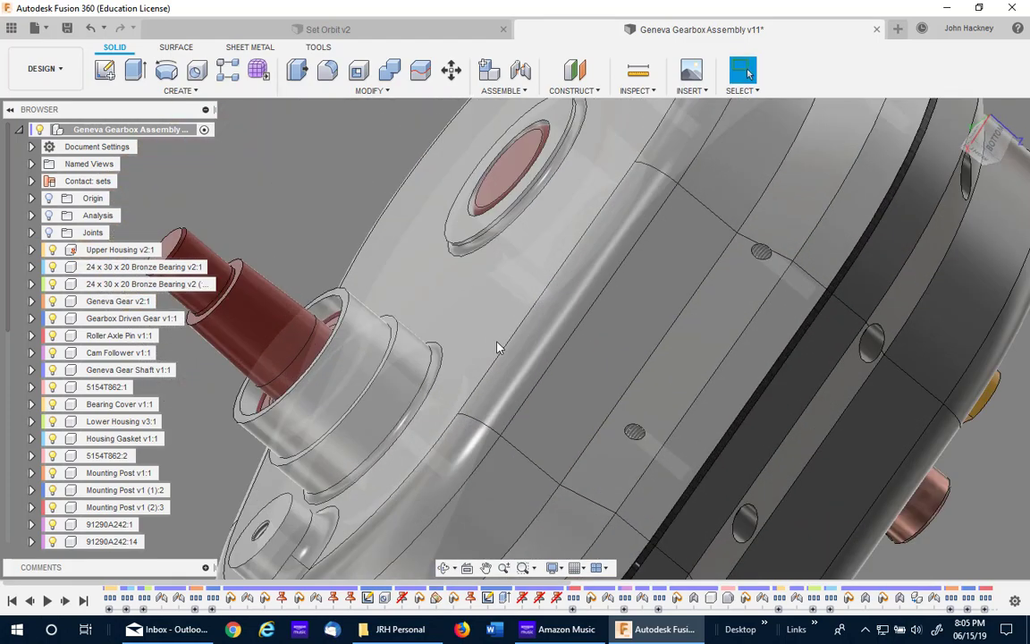
pyautogui.scroll(-5, 498, 348)
pyautogui.keyDown('shift'); pyautogui.moveTo(498, 347); pyautogui.dragTo(492, 218, button='middle'); pyautogui.keyUp('shift')
# Step: Reset the orbit center and orbit to look down the red shaft into the housing
pyautogui.rightClick(491, 220)
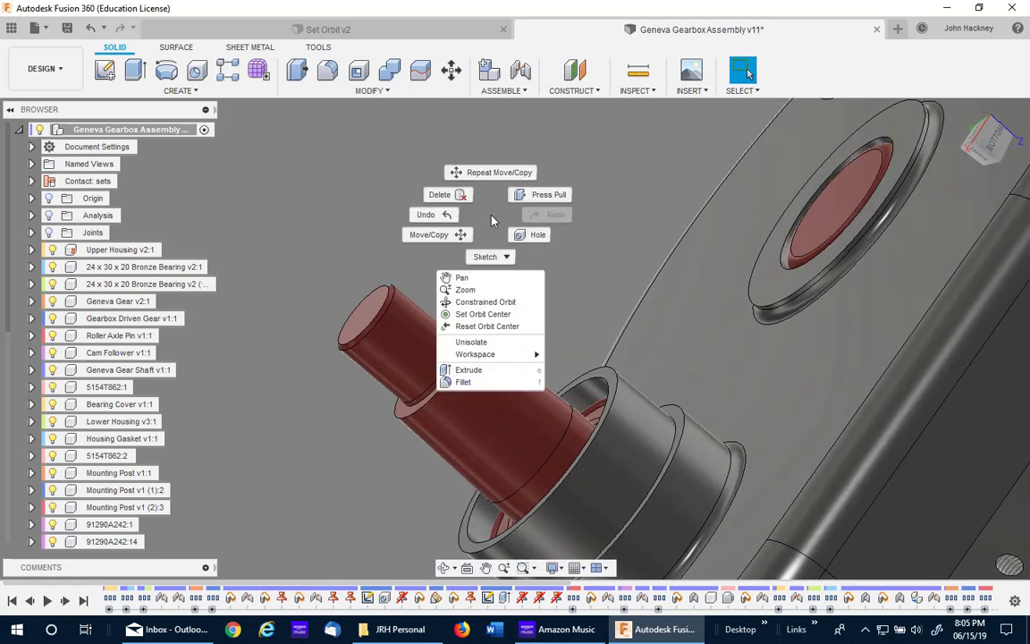
pyautogui.click(487, 328)
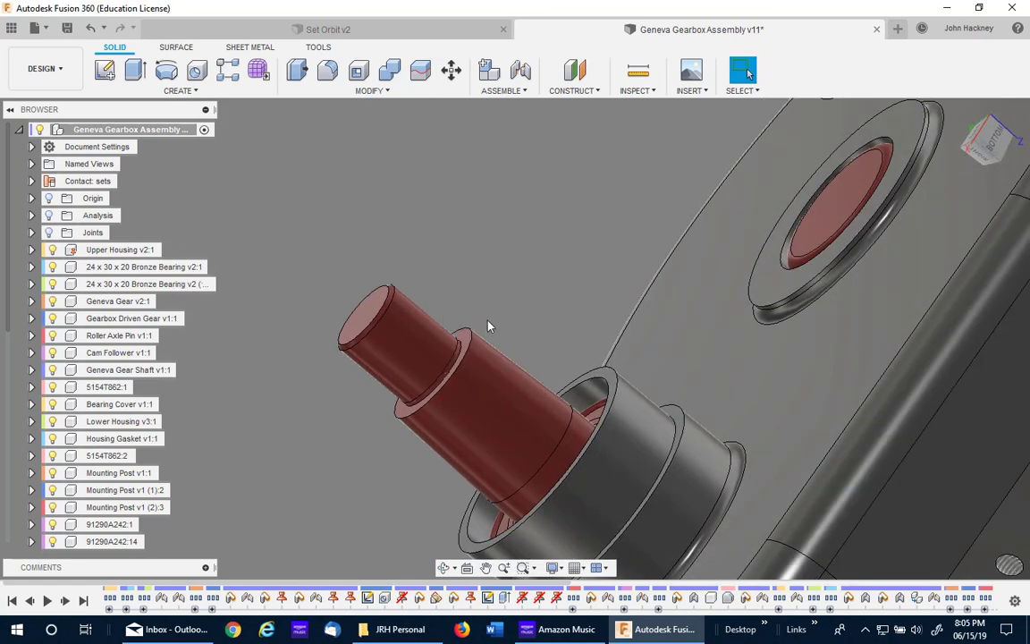
pyautogui.keyDown('shift'); pyautogui.moveTo(534, 302); pyautogui.dragTo(581, 313, button='middle'); pyautogui.keyUp('shift')
pyautogui.keyDown('shift'); pyautogui.moveTo(544, 219); pyautogui.dragTo(592, 158, button='middle'); pyautogui.keyUp('shift')
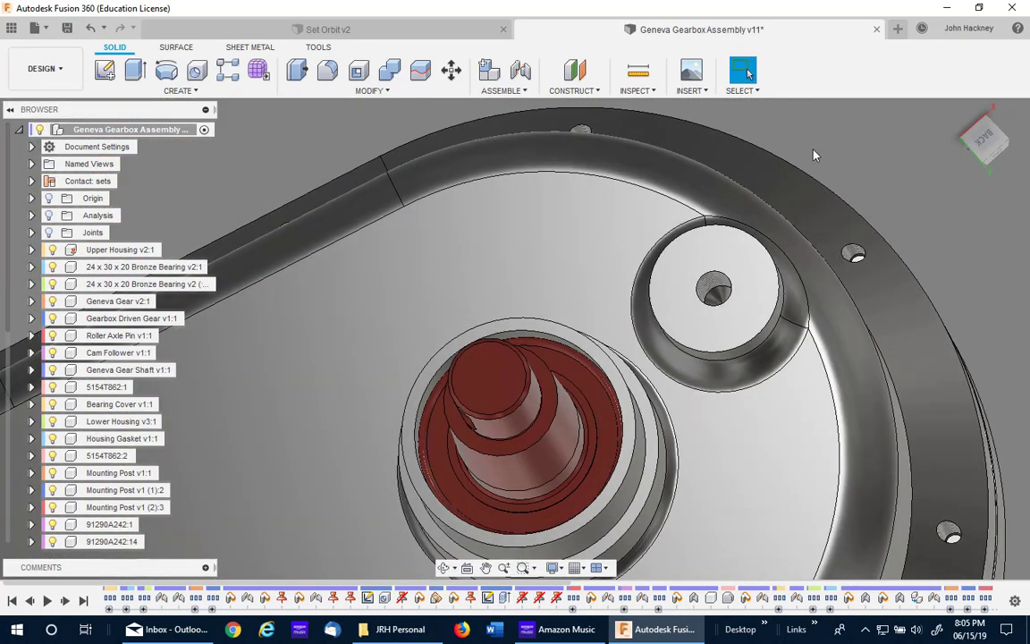
# Step: From the home view, orbit the gearbox through several angles into a tilted three-quarter view
pyautogui.click(954, 113)
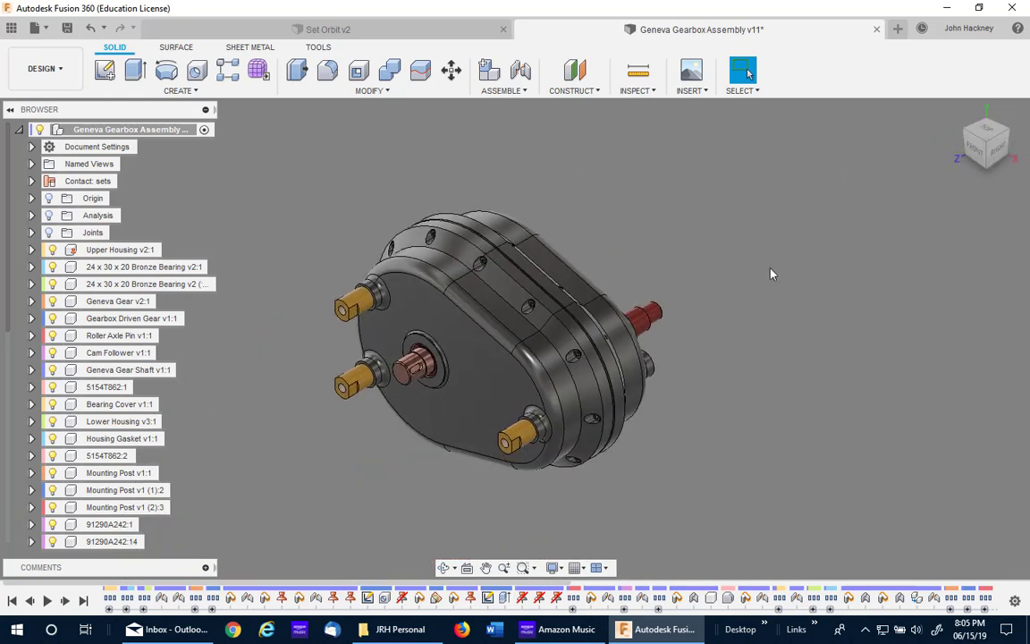
pyautogui.rightClick(718, 275)
pyautogui.click(741, 357)
pyautogui.moveTo(741, 358); pyautogui.dragTo(849, 313)
pyautogui.press('Escape')
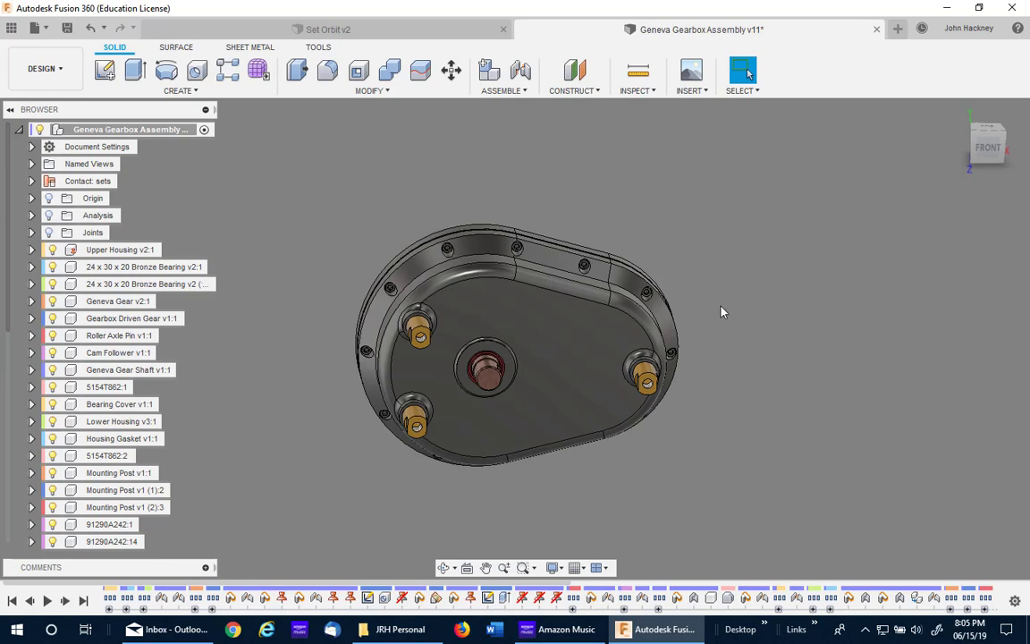
pyautogui.keyDown('shift'); pyautogui.moveTo(723, 310); pyautogui.dragTo(788, 252, button='middle'); pyautogui.keyUp('shift')
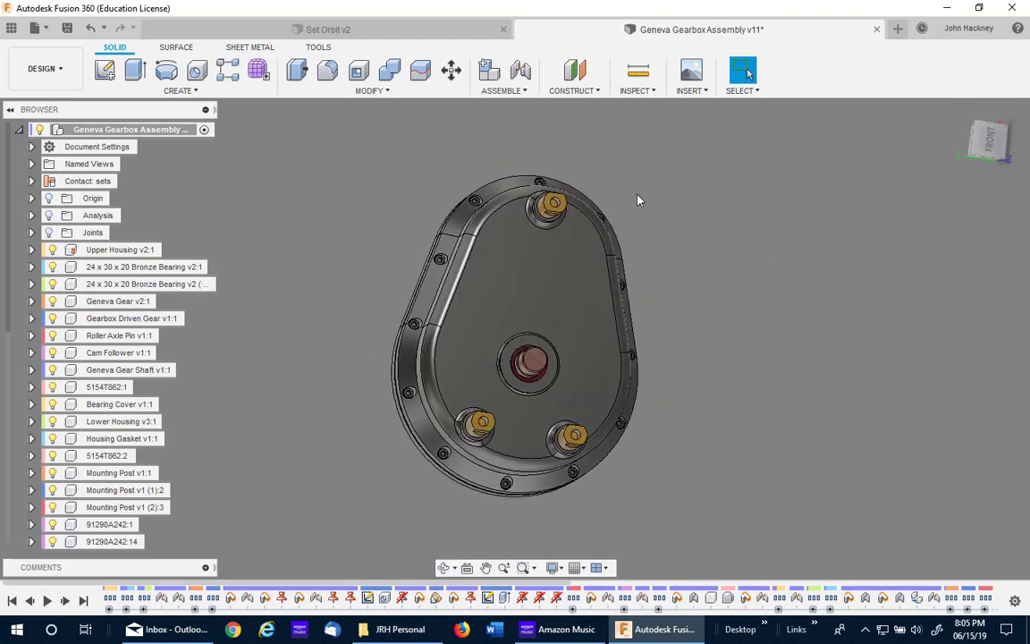
pyautogui.keyDown('shift'); pyautogui.moveTo(642, 373); pyautogui.dragTo(706, 340, button='middle'); pyautogui.keyUp('shift')
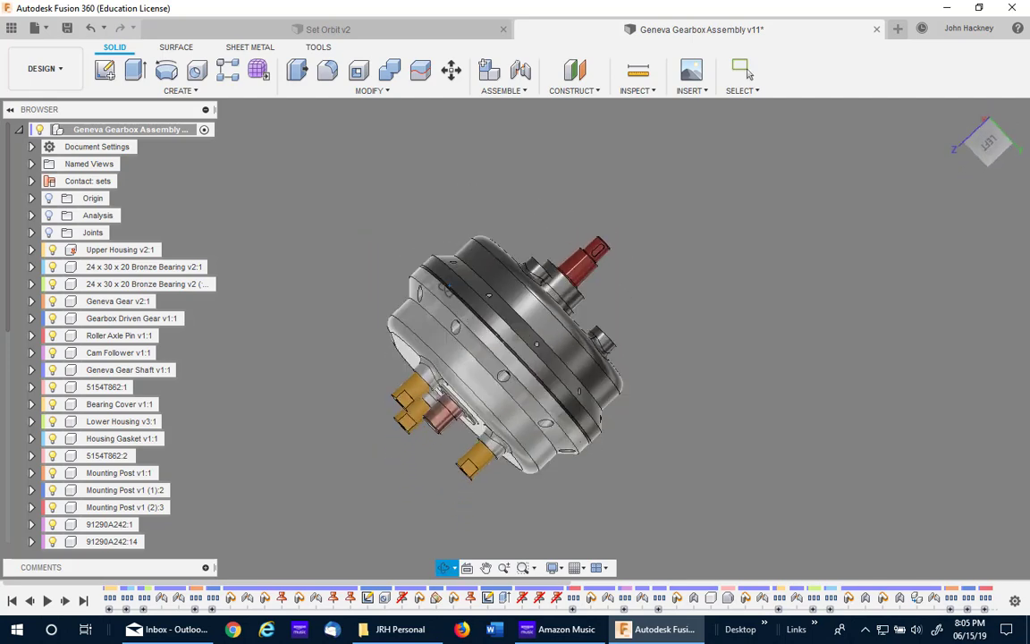